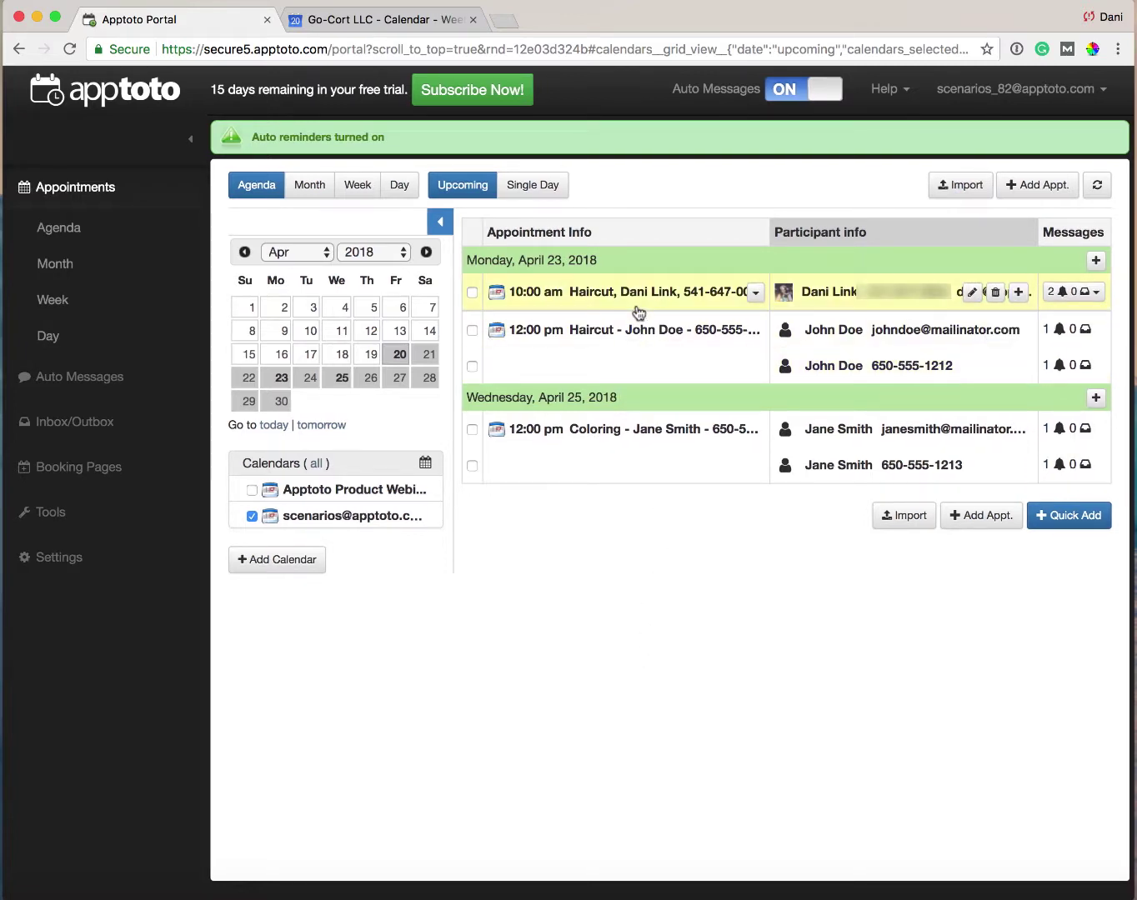
# Send the SMS reminder for the Monday 10:00 am Haircut appointment immediately.
pyautogui.click(857, 296)
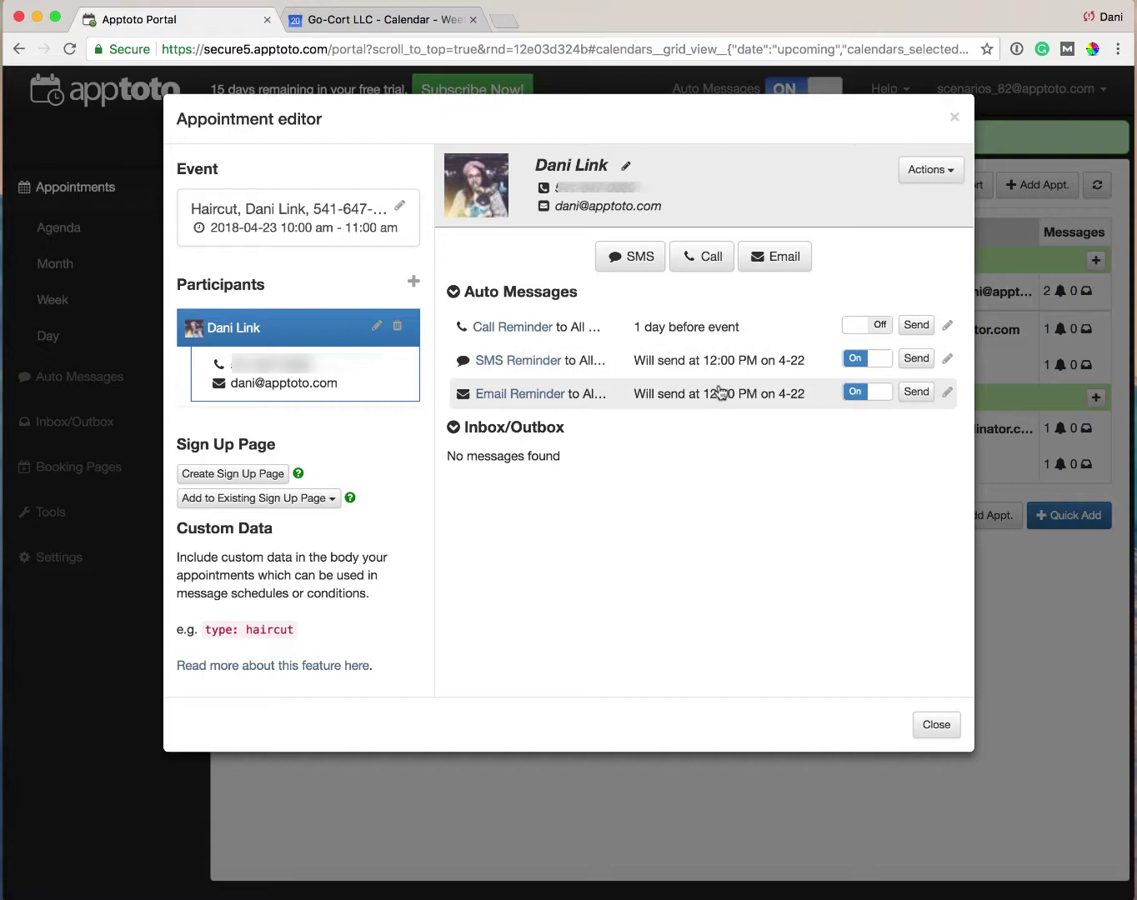
pyautogui.click(915, 360)
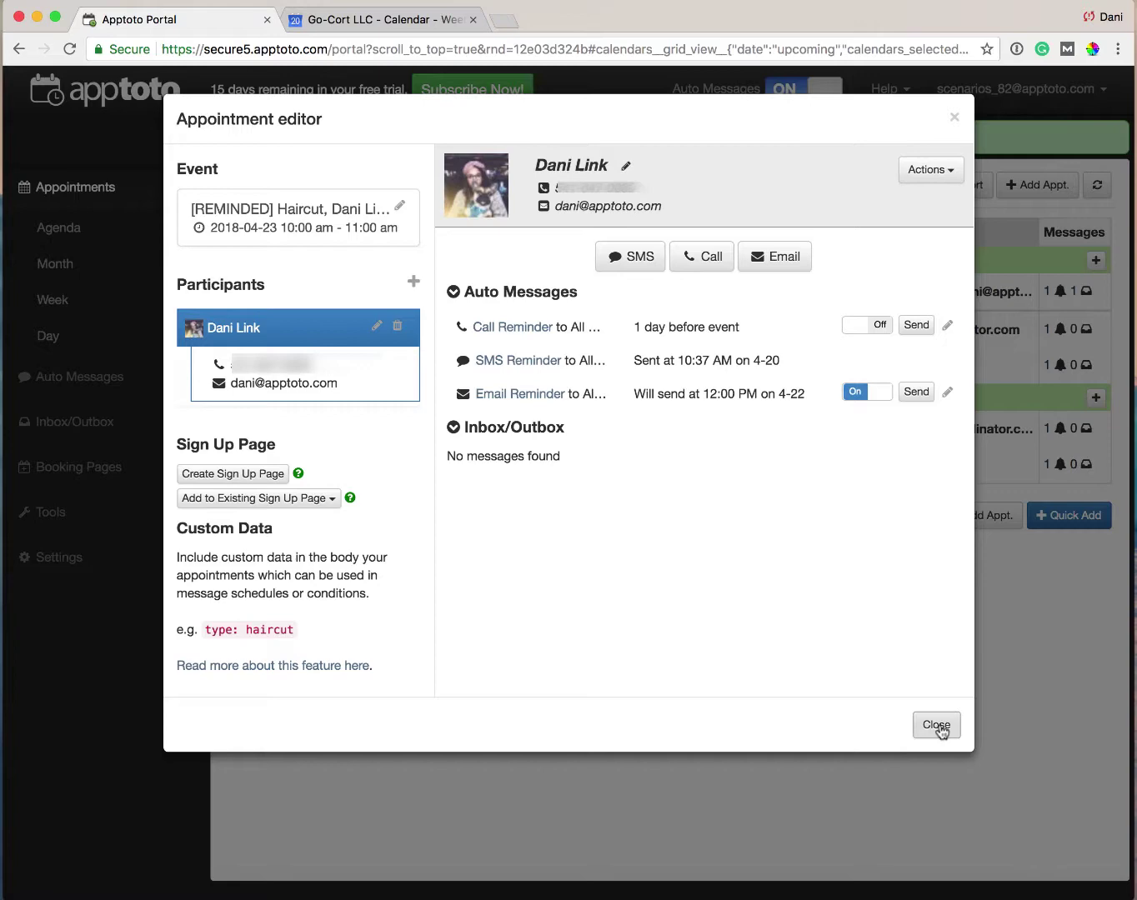
# Close the appointment details and text back 3 to the reminder in Messages.
pyautogui.click(937, 724)
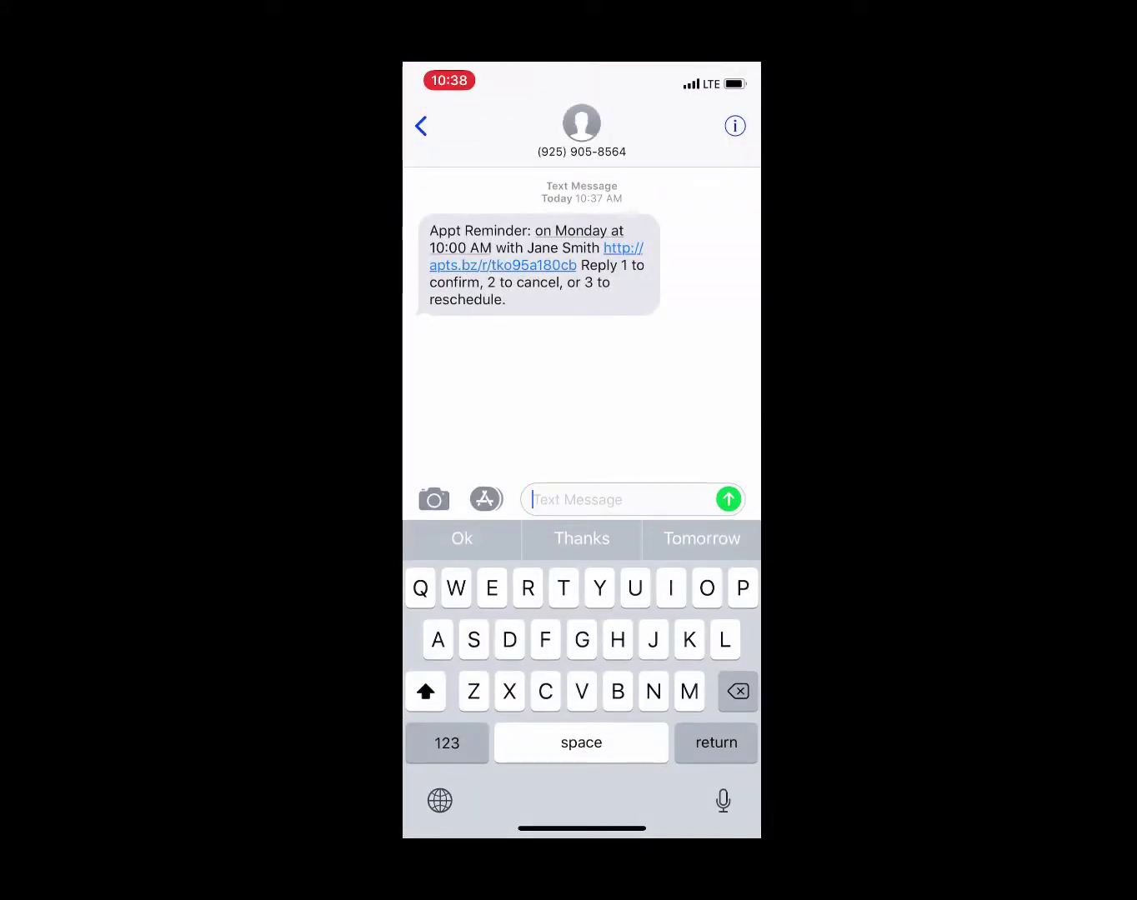
pyautogui.click(447, 742)
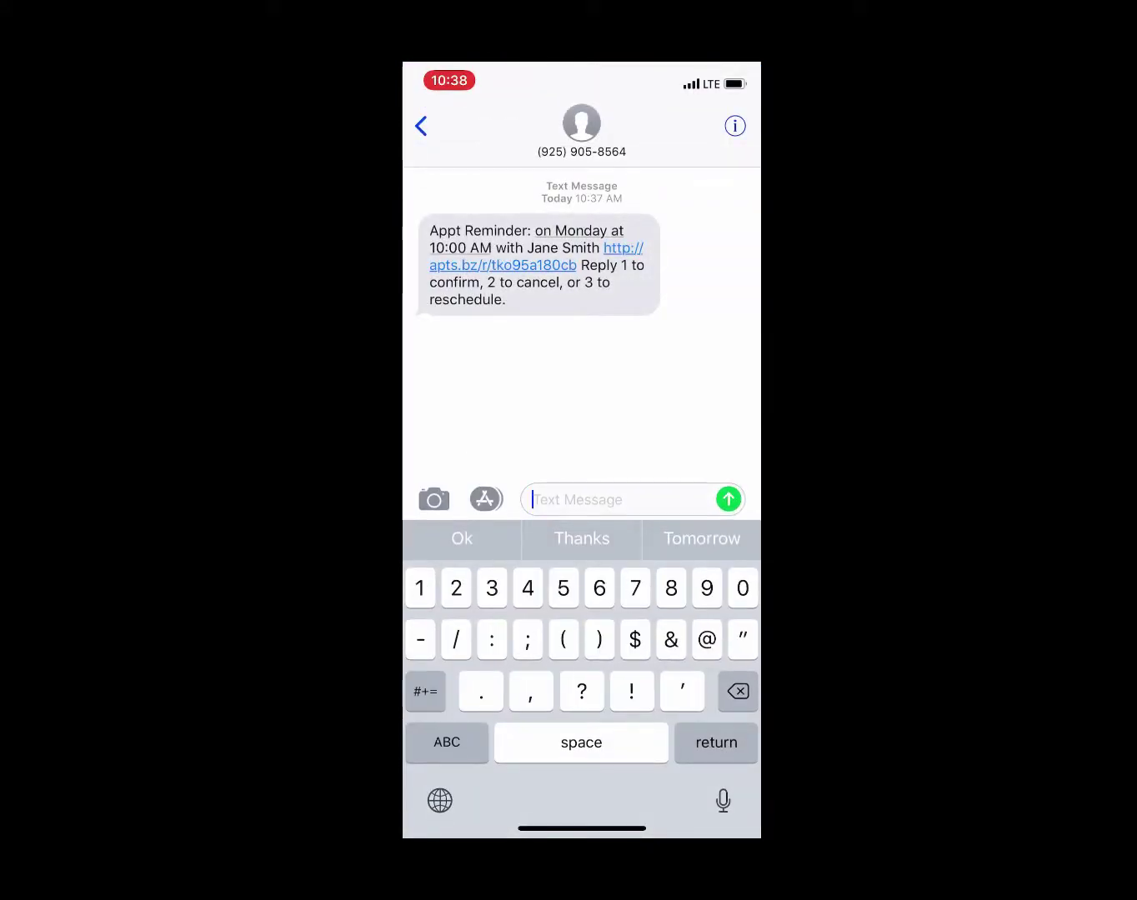
pyautogui.click(493, 588)
pyautogui.click(729, 499)
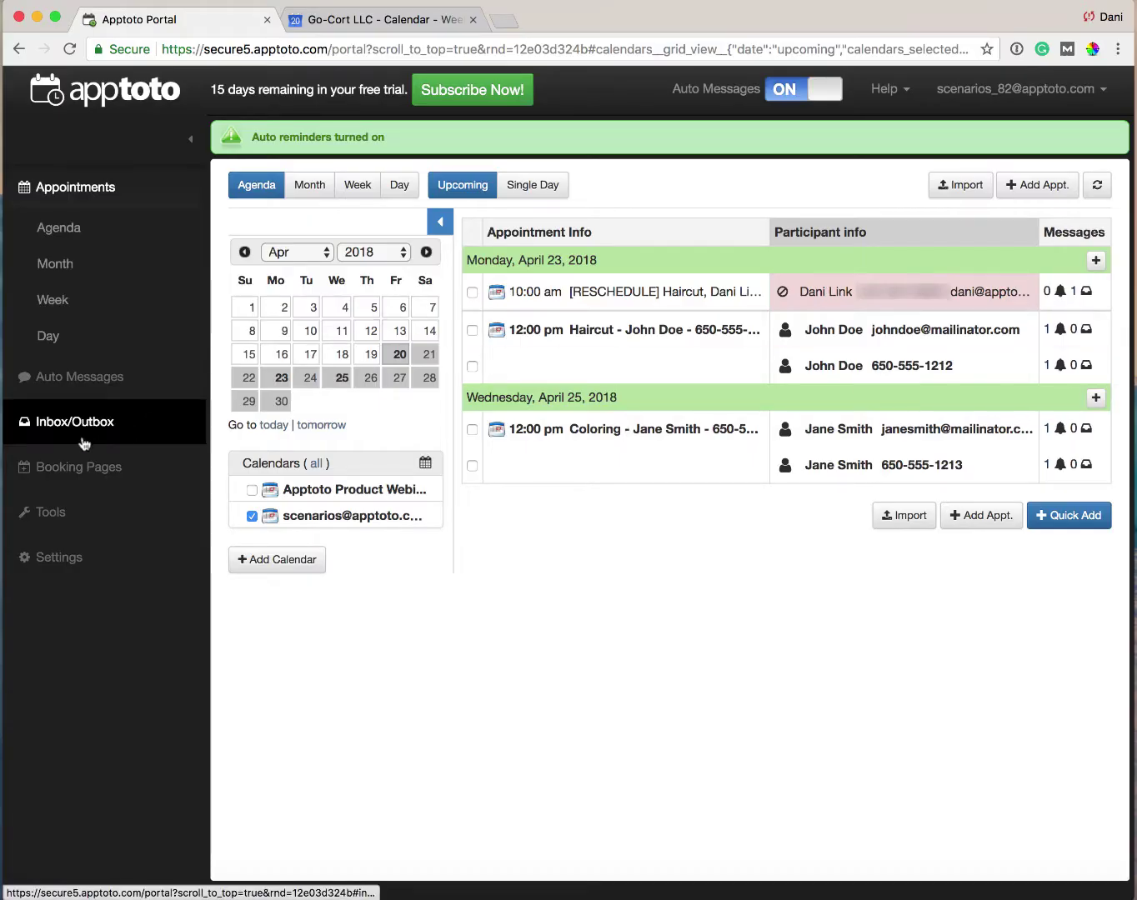
# Reply 'Sorry to hear that!' in the client's Inbox/Outbox conversation.
pyautogui.click(74, 422)
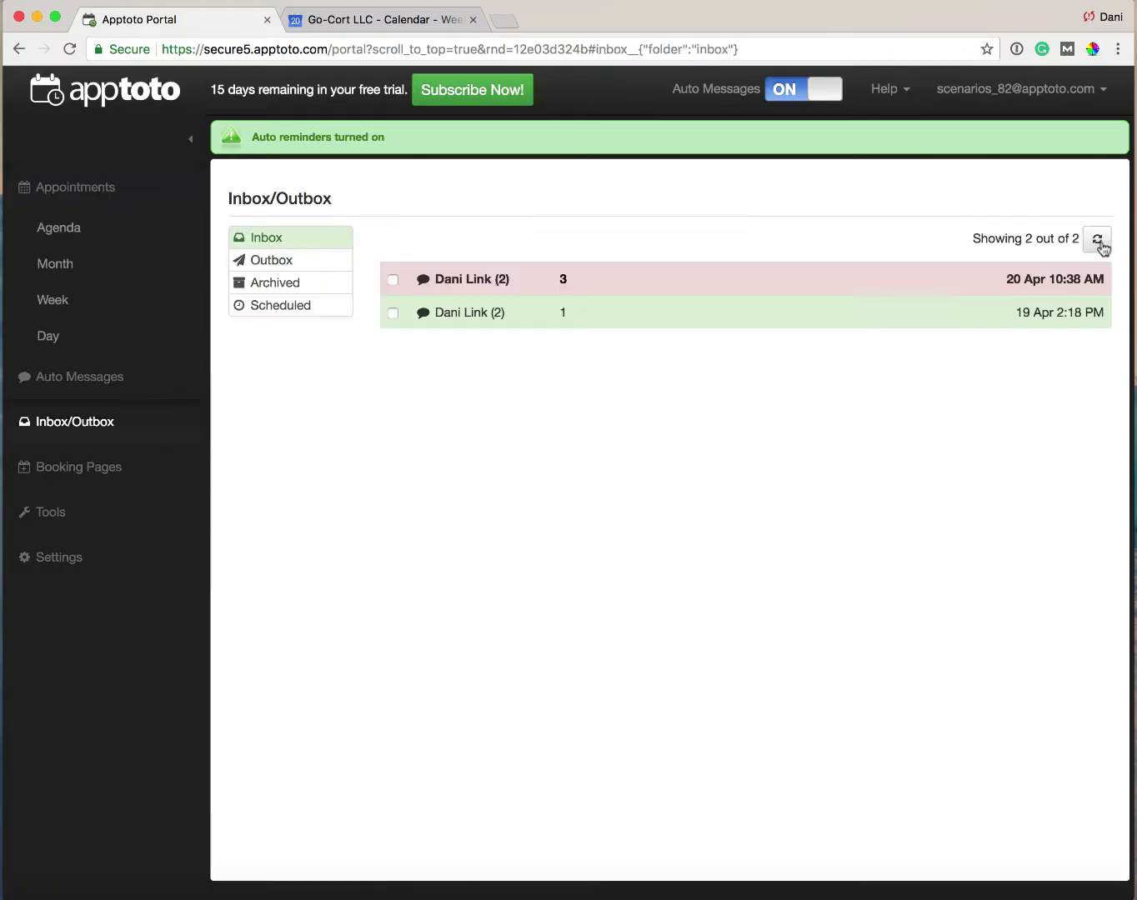
pyautogui.click(622, 284)
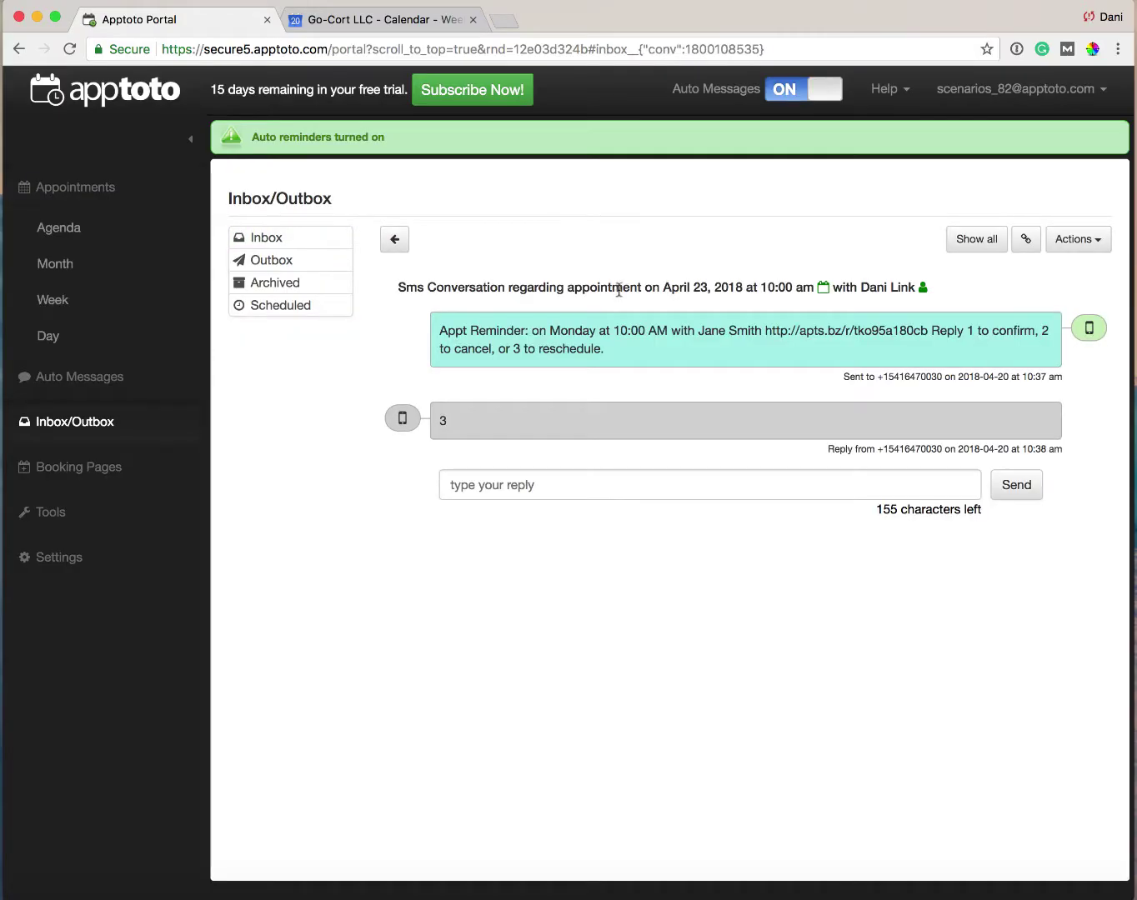
pyautogui.click(610, 495)
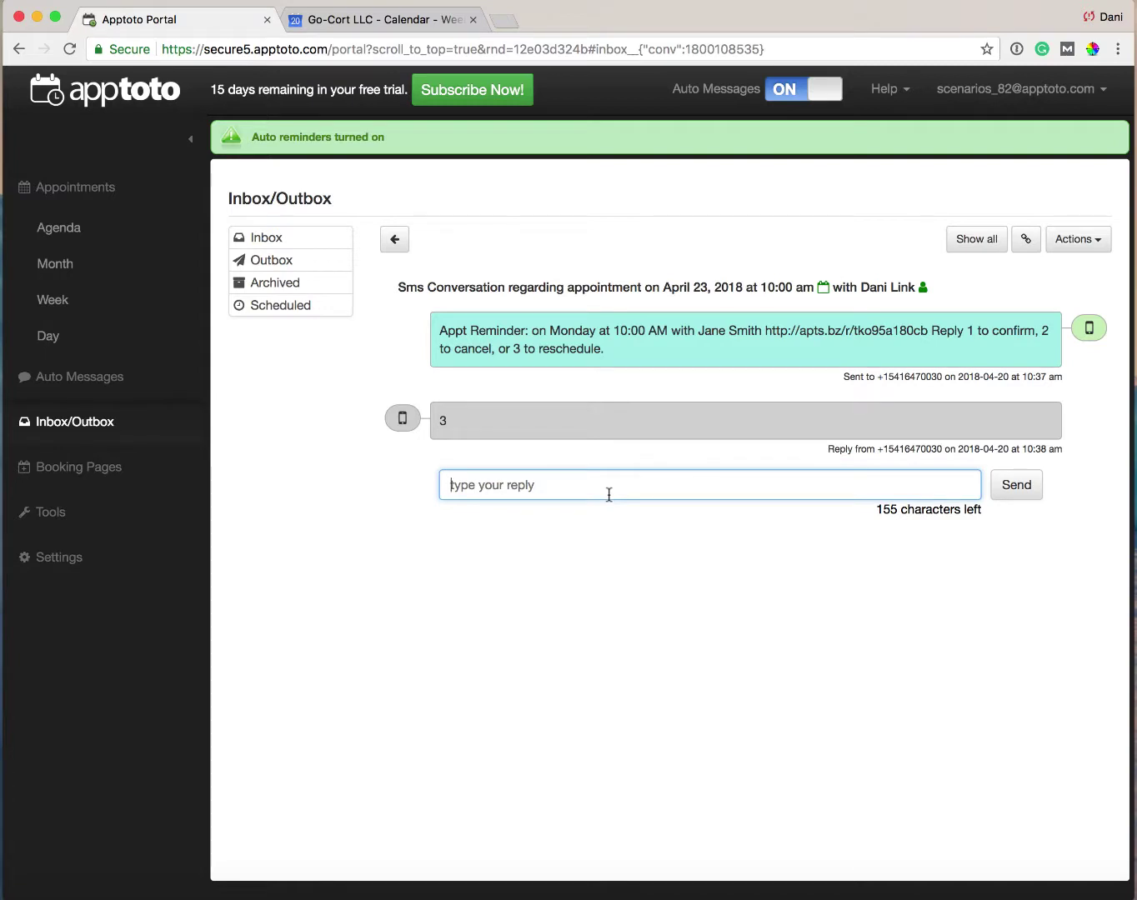
pyautogui.write('Sorry to hear ')
pyautogui.write('that!')
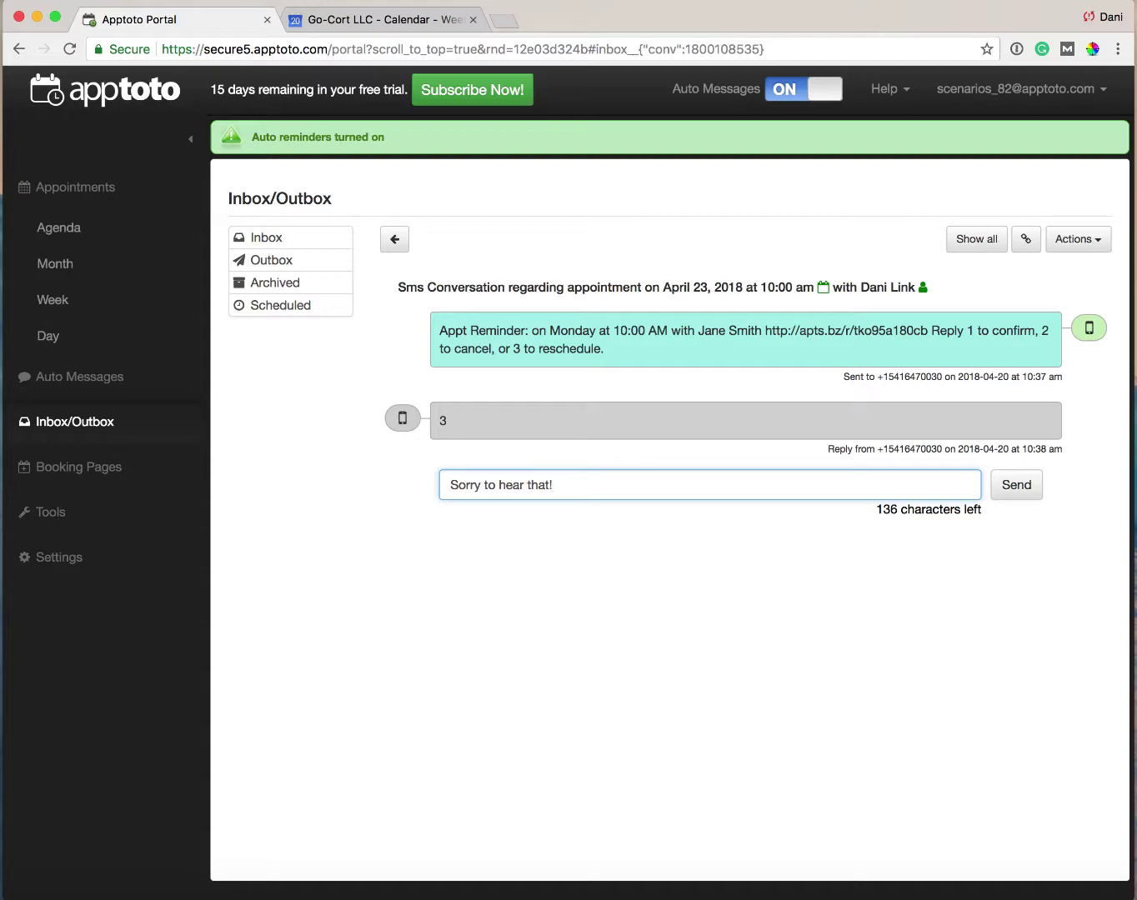
pyautogui.press('Return')
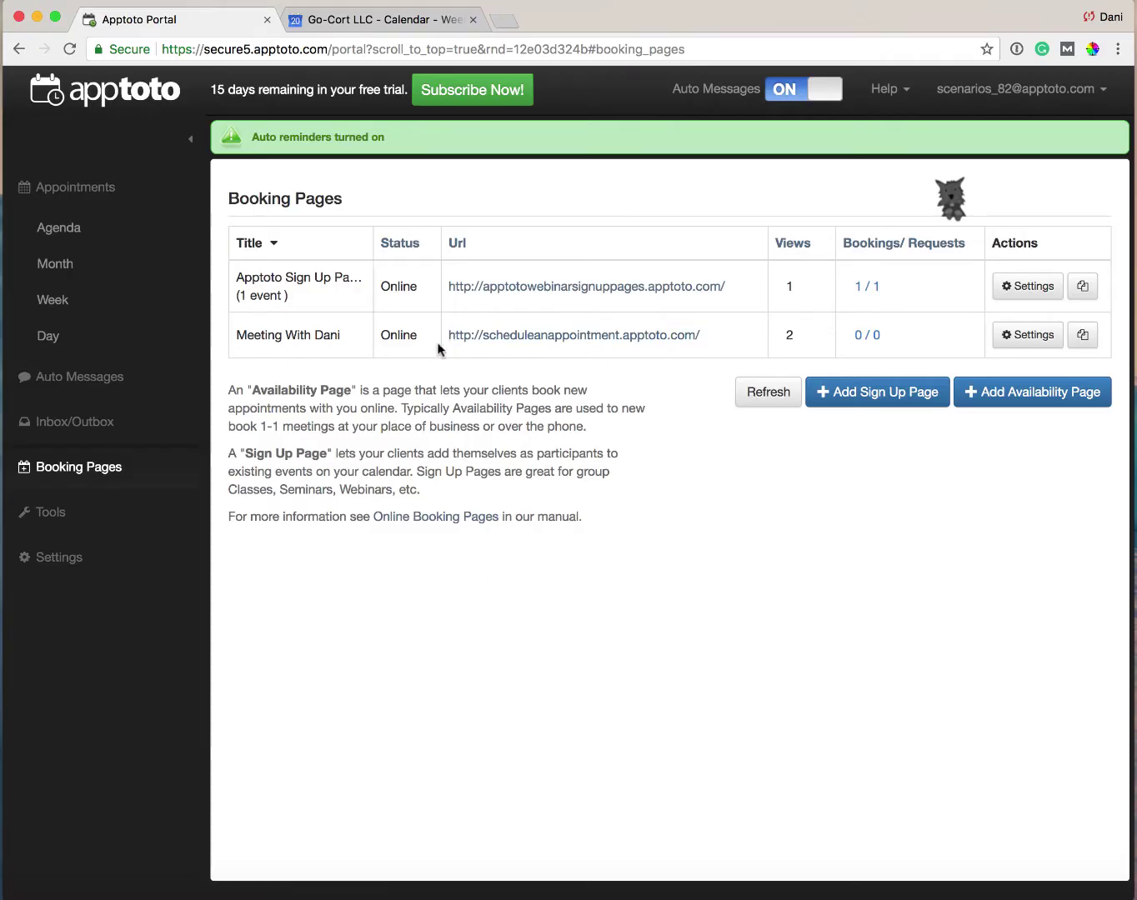
# Copy the scheduleanappointment booking page URL and send it to the client in the conversation.
pyautogui.rightClick(550, 335)
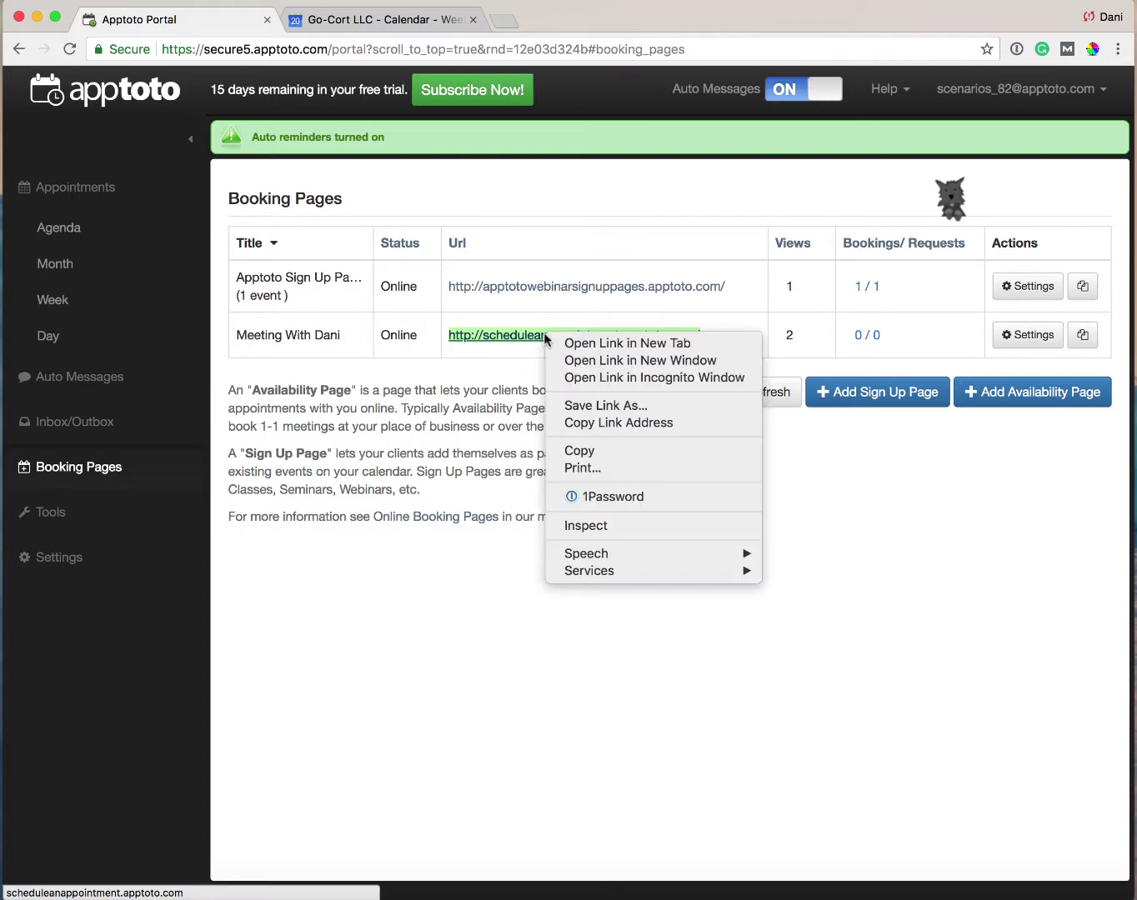
pyautogui.click(586, 453)
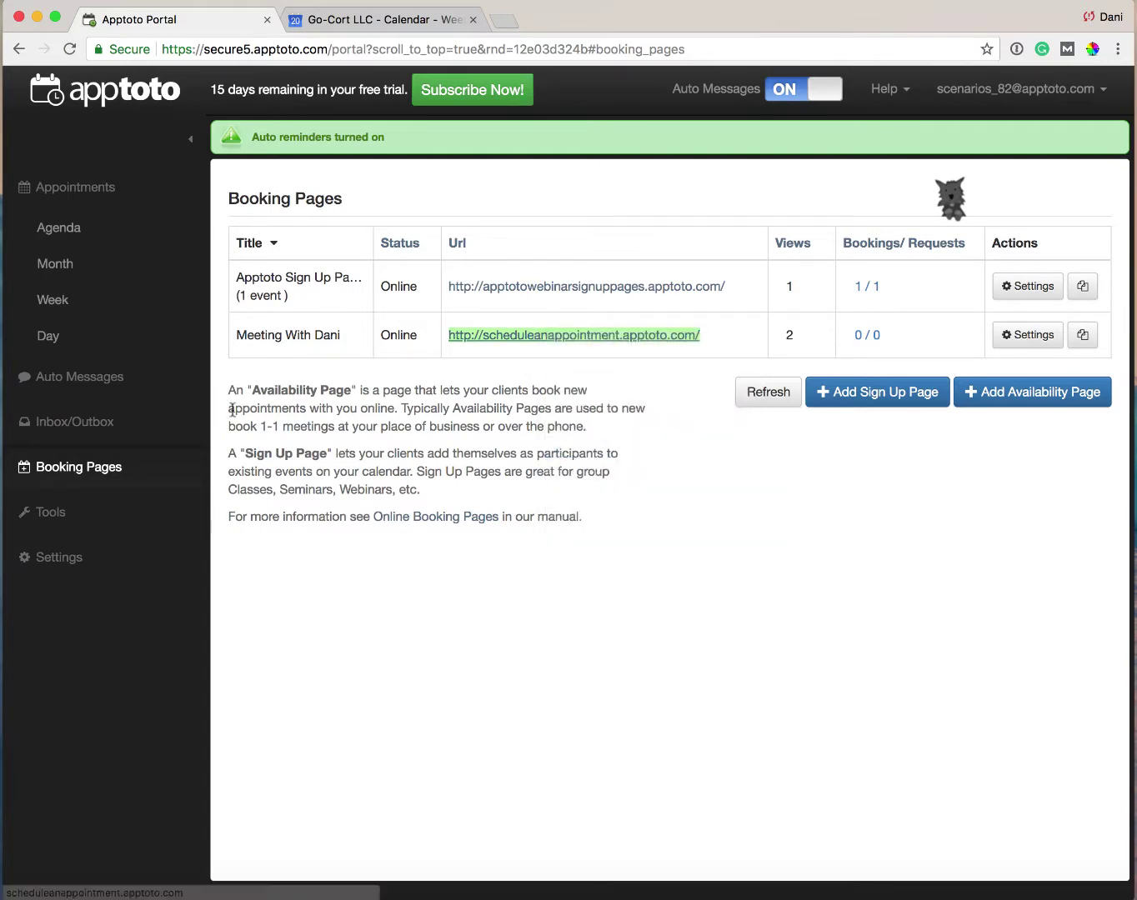
pyautogui.click(74, 422)
pyautogui.click(578, 278)
pyautogui.click(595, 557)
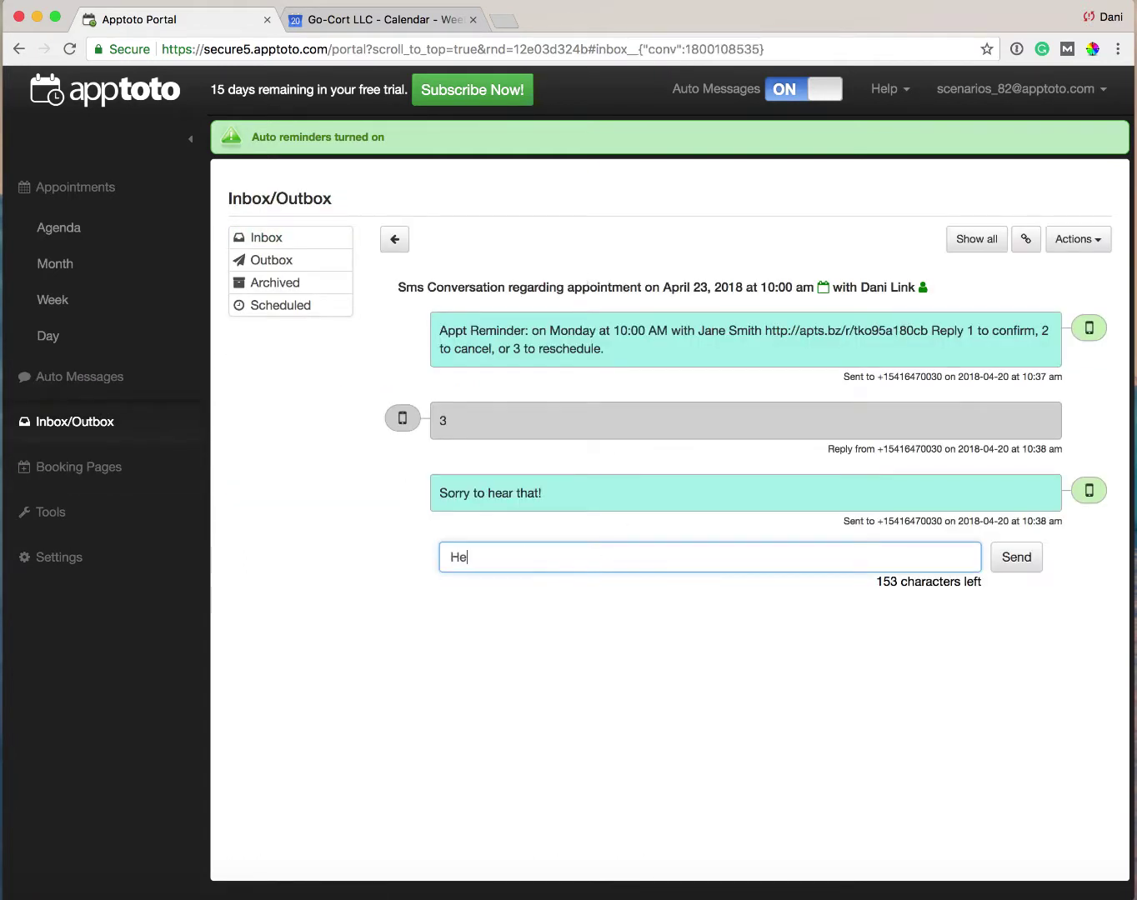
pyautogui.write('Here is my availability to select a new tim')
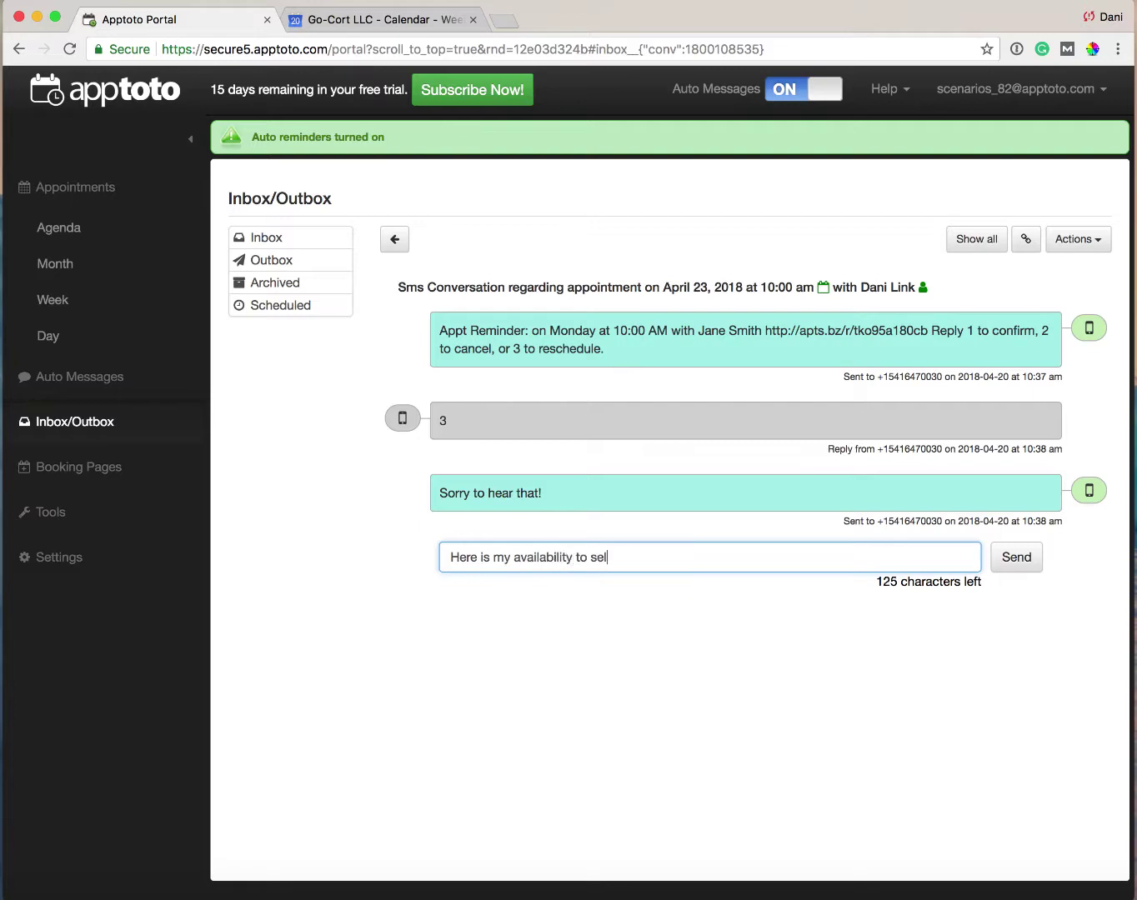
pyautogui.write('e:')
pyautogui.write('http://scheduleanappointment.apptoto.com/')
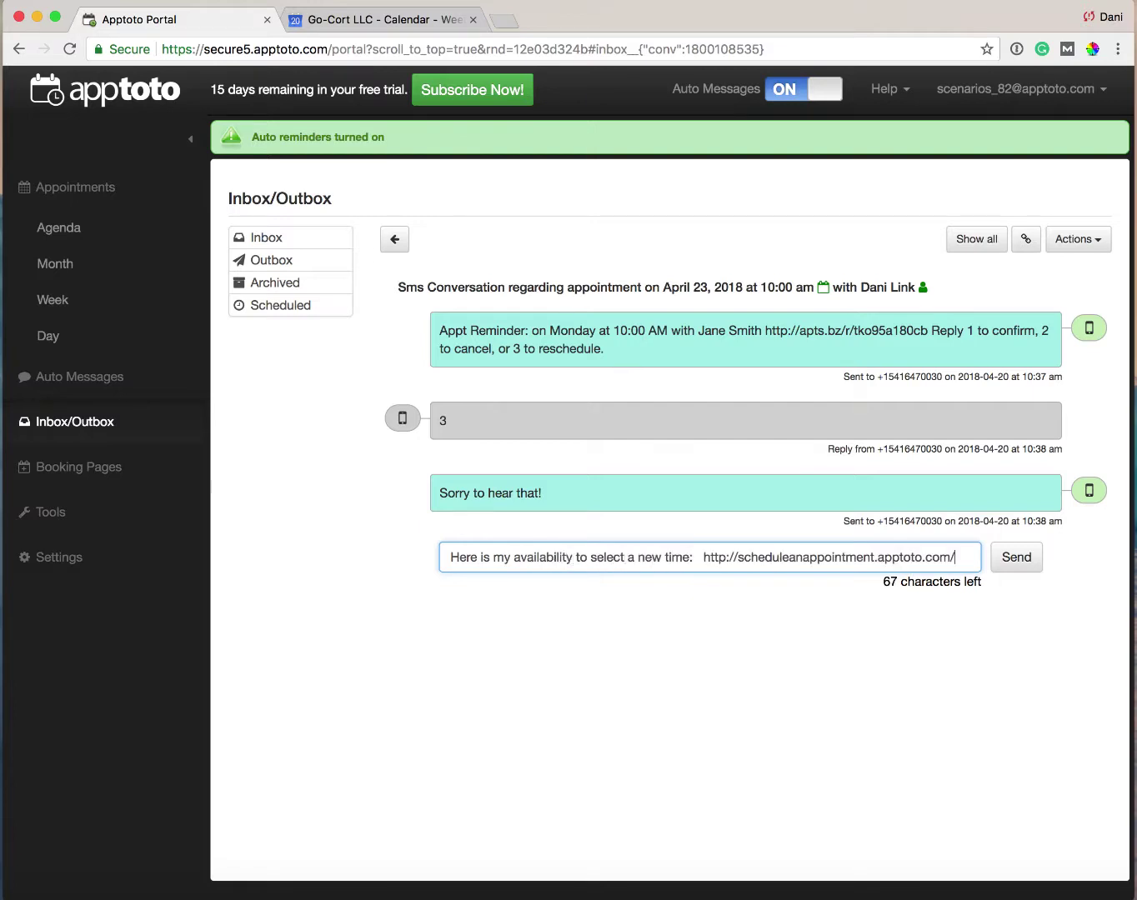
pyautogui.click(1015, 557)
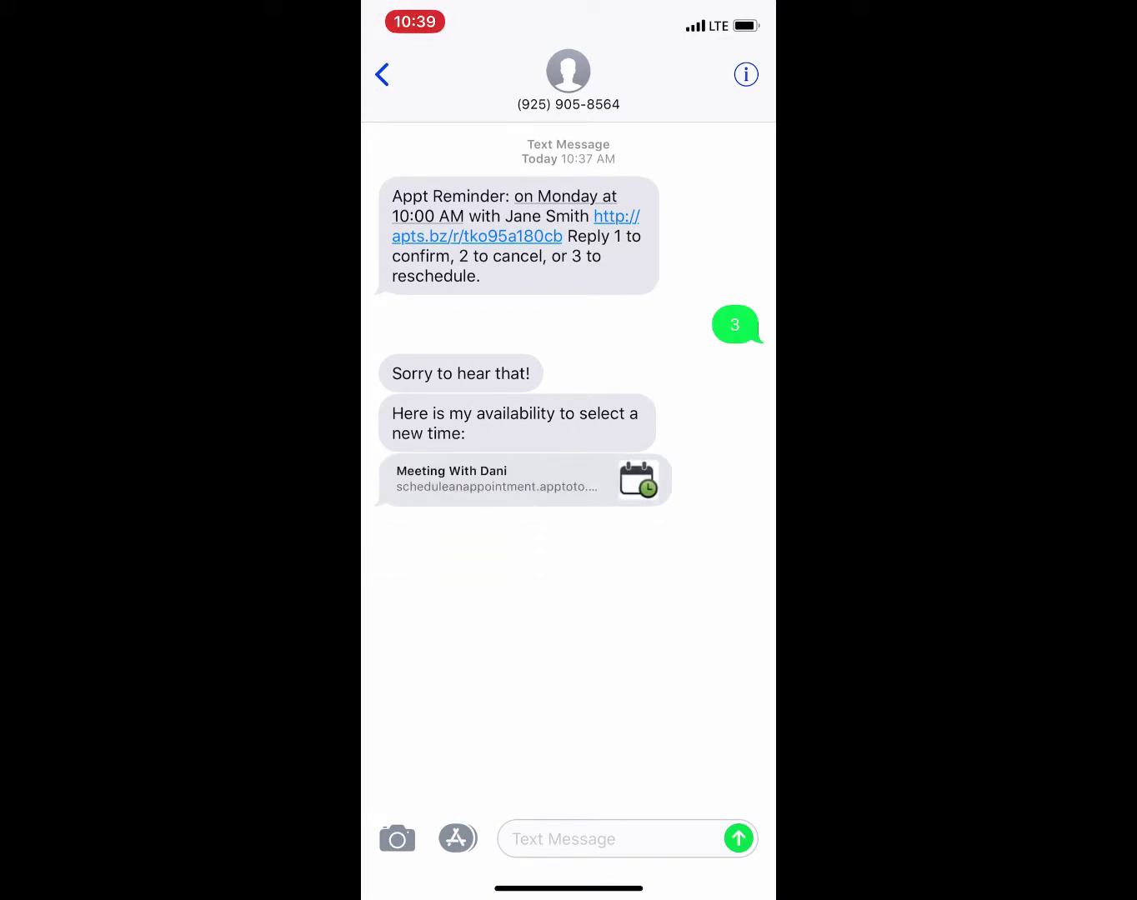
# Open the booking link and pick the 10:00 am slot on Monday, April 23.
pyautogui.click(524, 479)
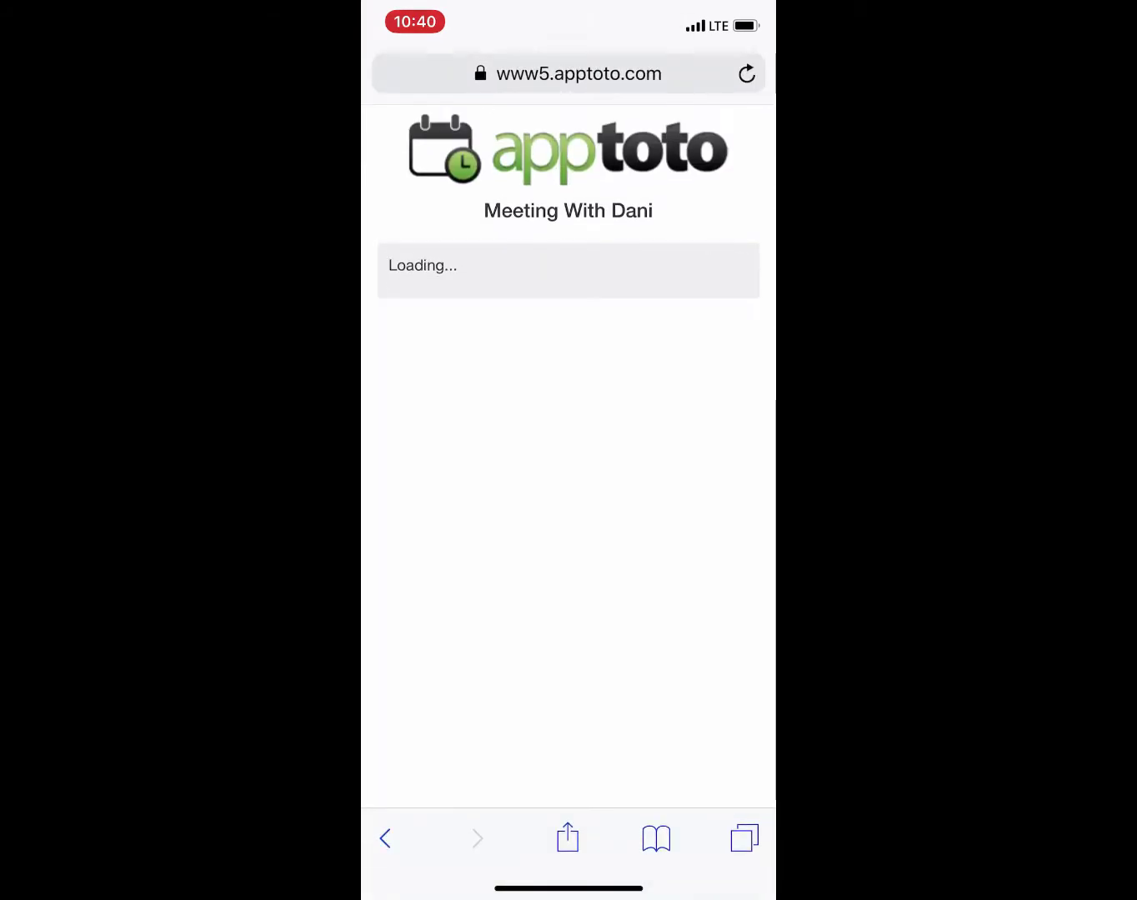
pyautogui.click(566, 467)
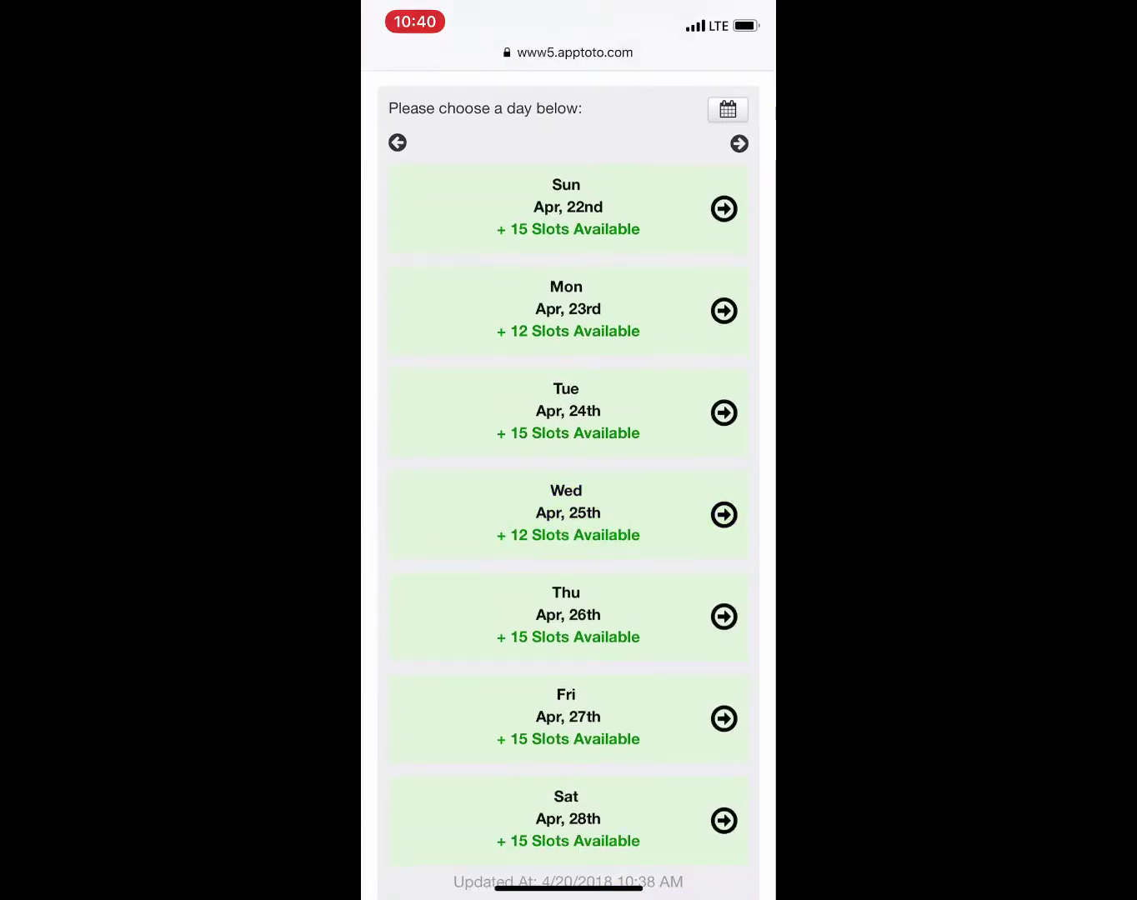
pyautogui.click(568, 414)
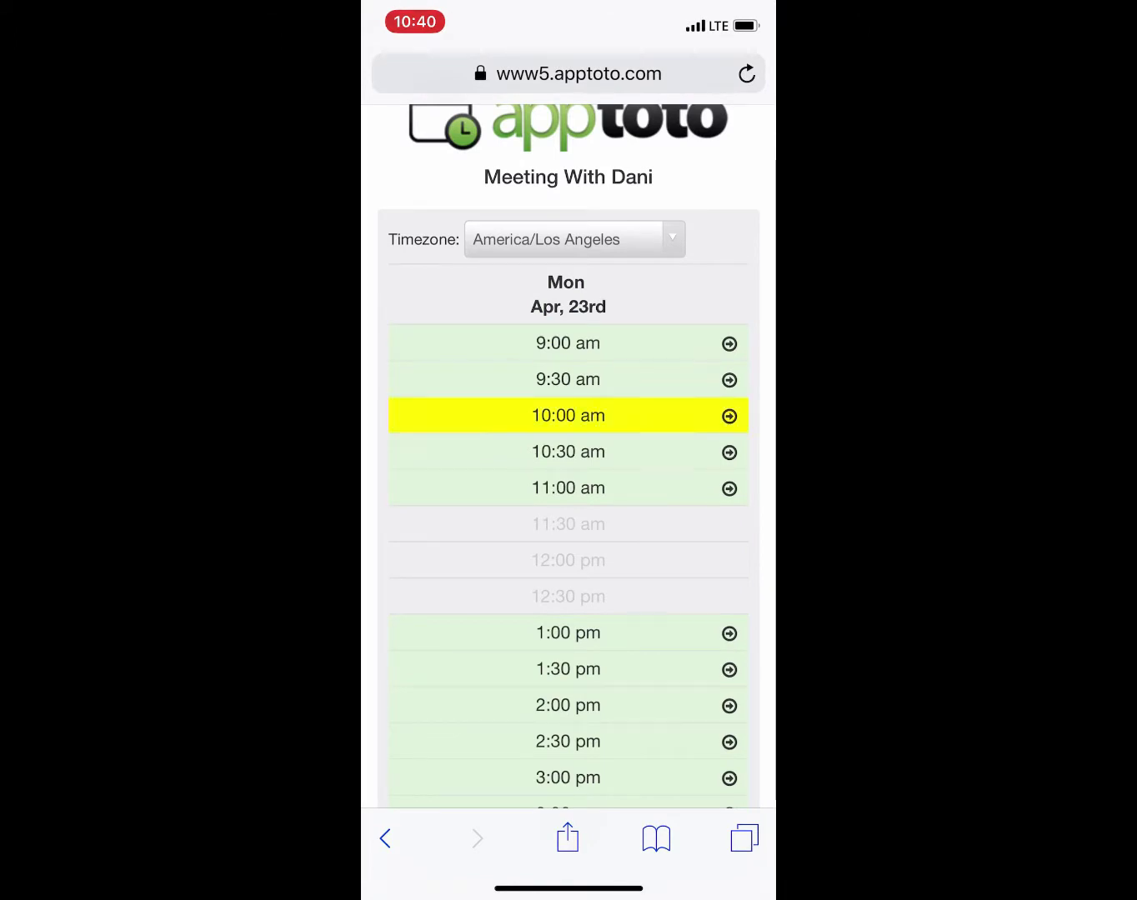
pyautogui.click(551, 309)
# Enter the mobile phone number and submit it to get a booking code.
pyautogui.click(567, 807)
pyautogui.click(568, 687)
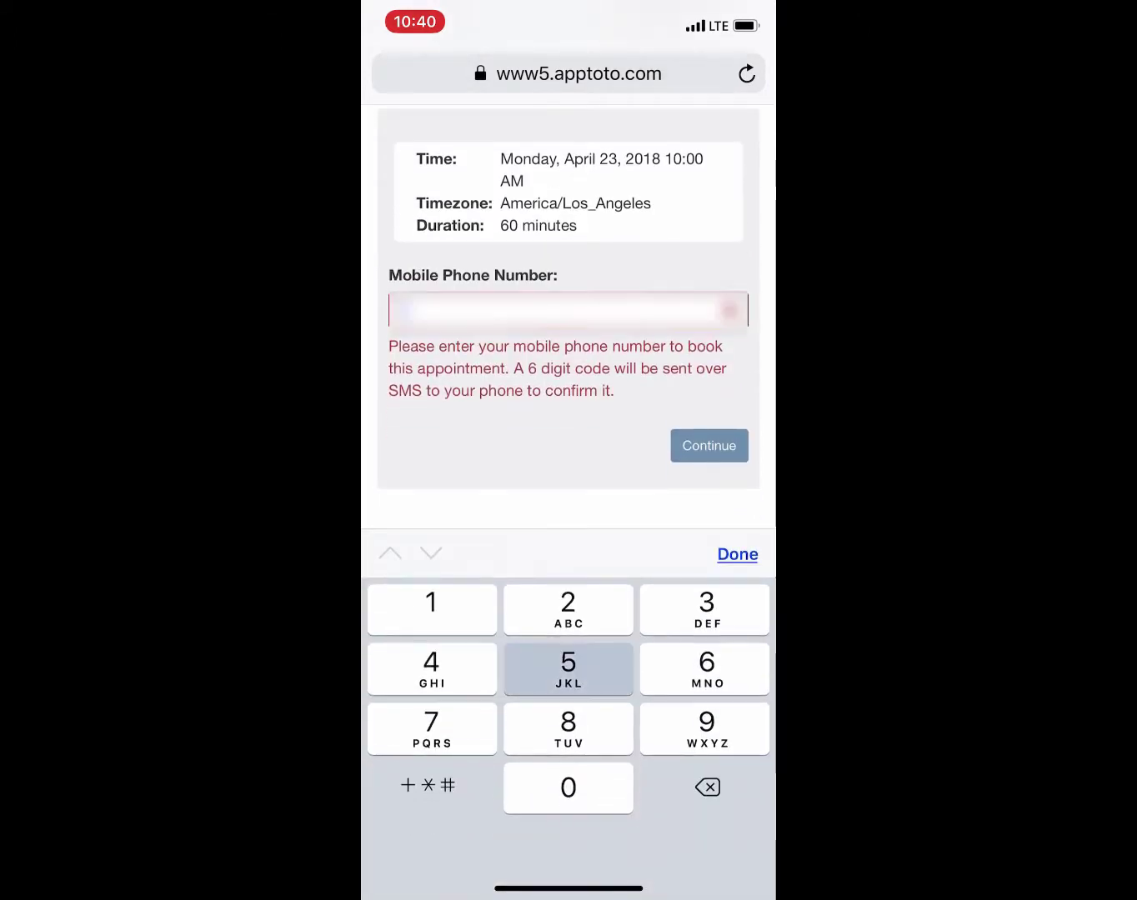
pyautogui.click(431, 629)
pyautogui.click(568, 808)
pyautogui.click(705, 630)
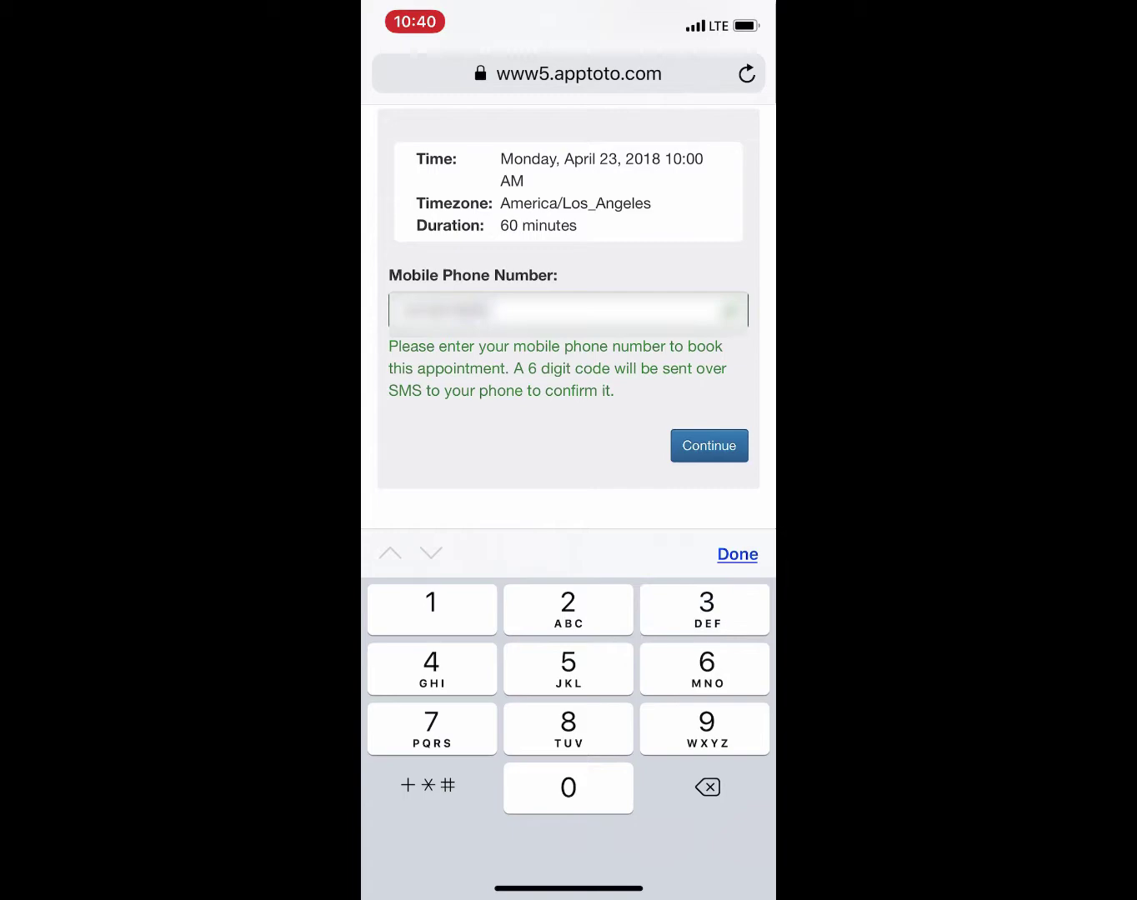
pyautogui.click(709, 446)
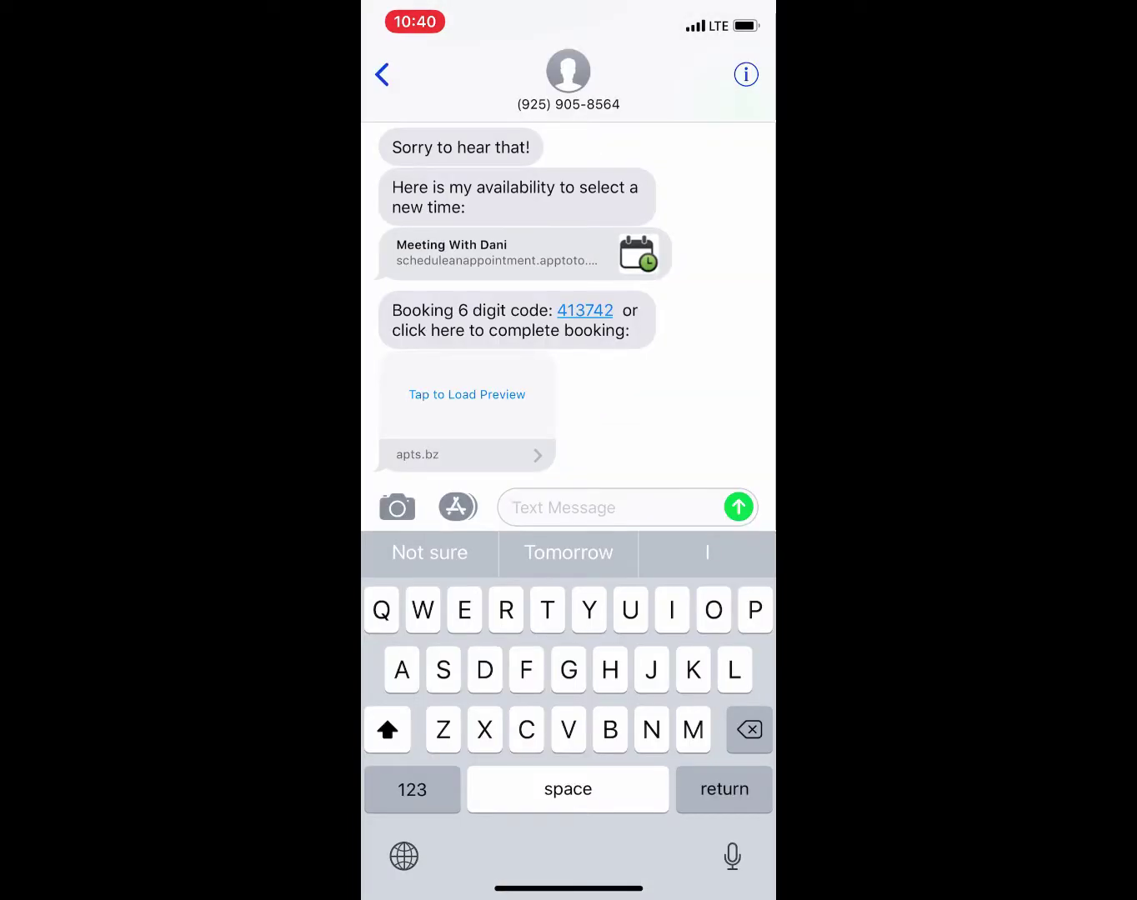
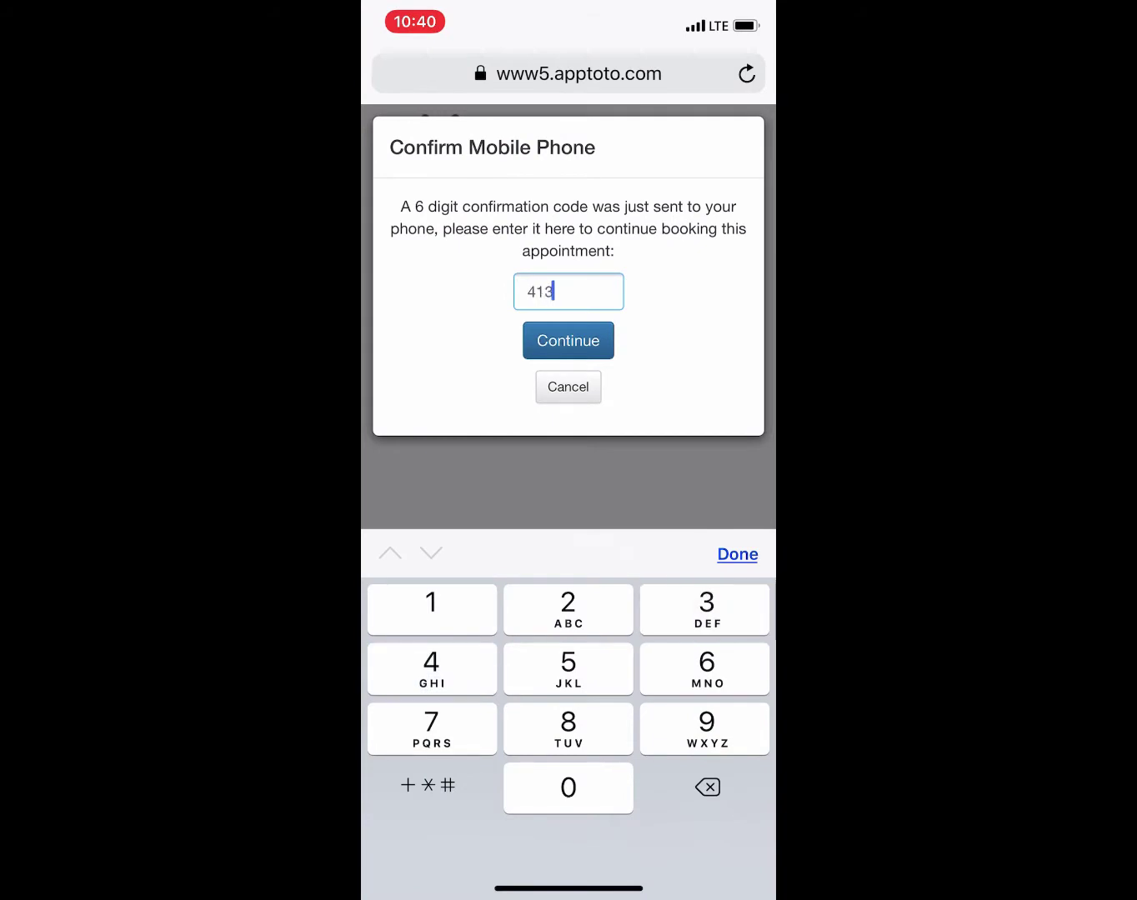
# Submit the six-digit code, book the appointment, and add it to Google Calendar.
pyautogui.click(568, 340)
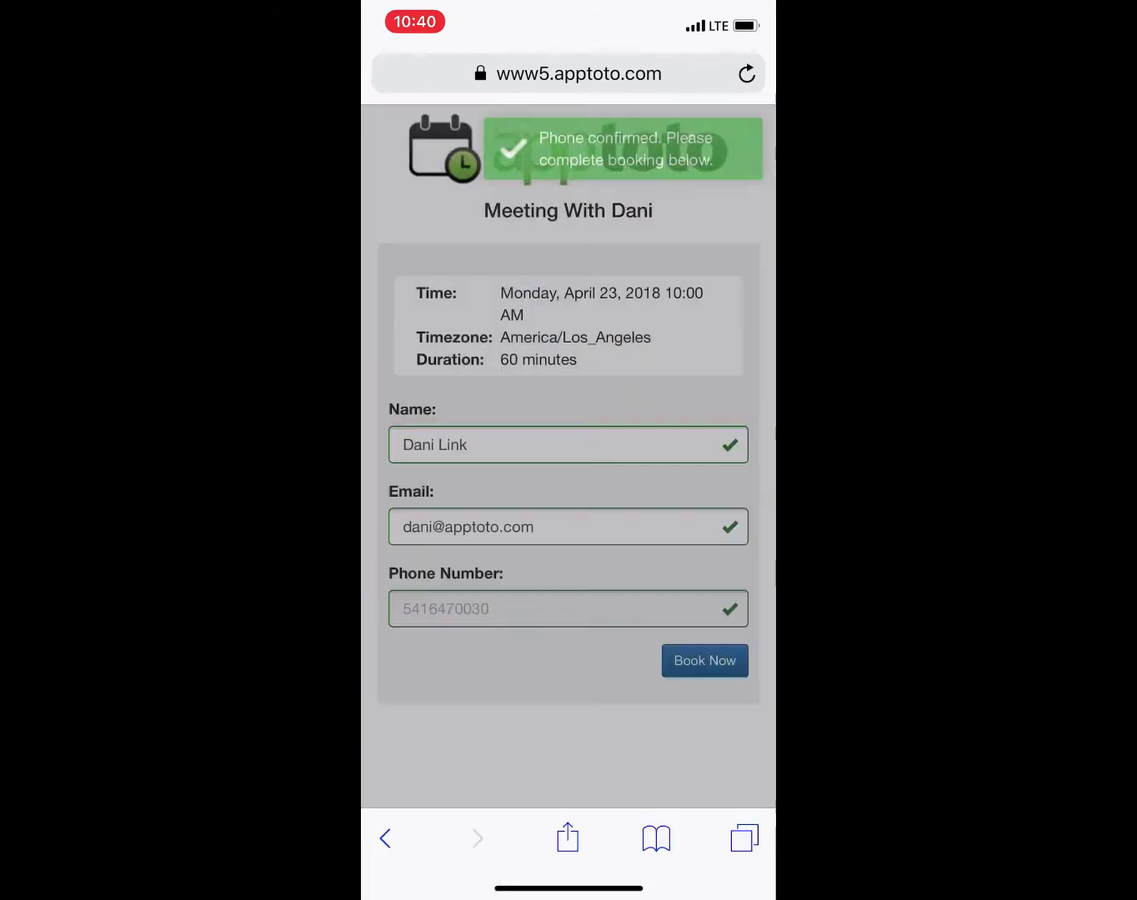
pyautogui.click(715, 657)
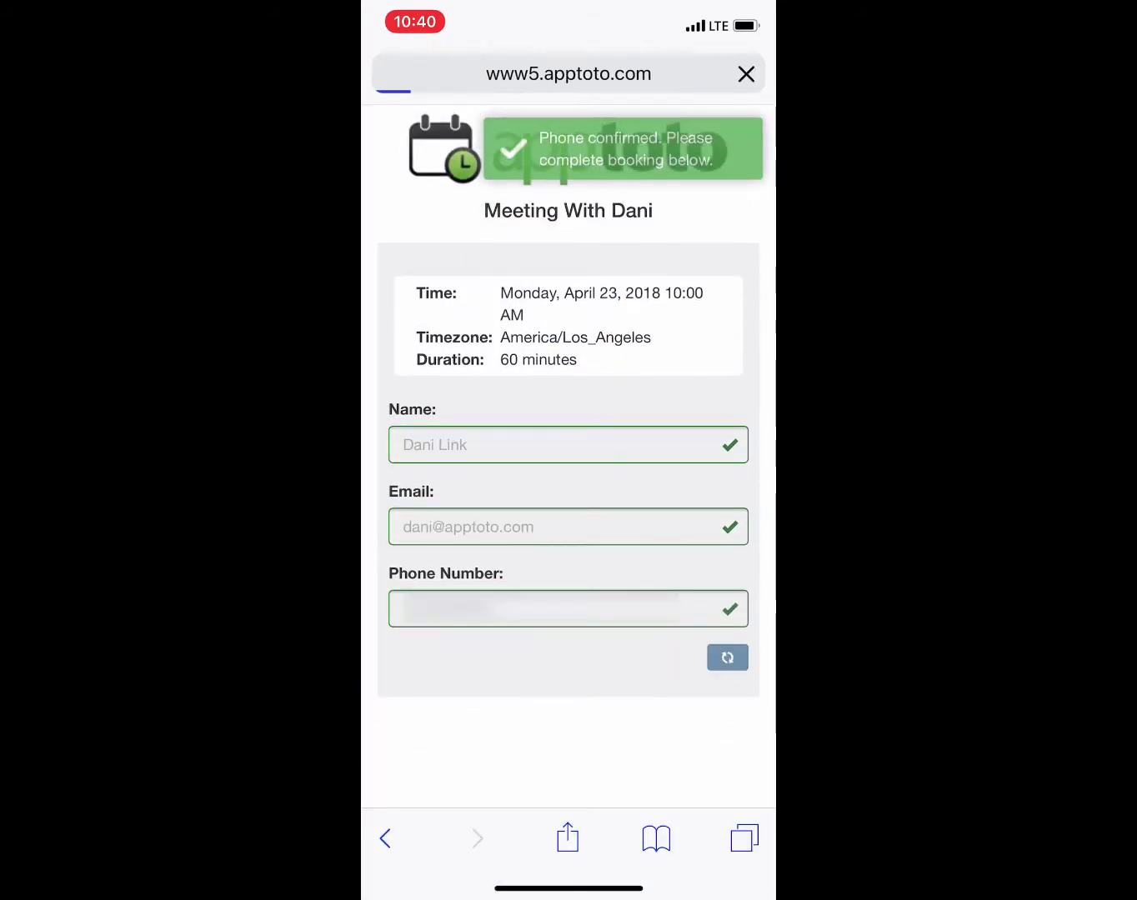
pyautogui.click(463, 468)
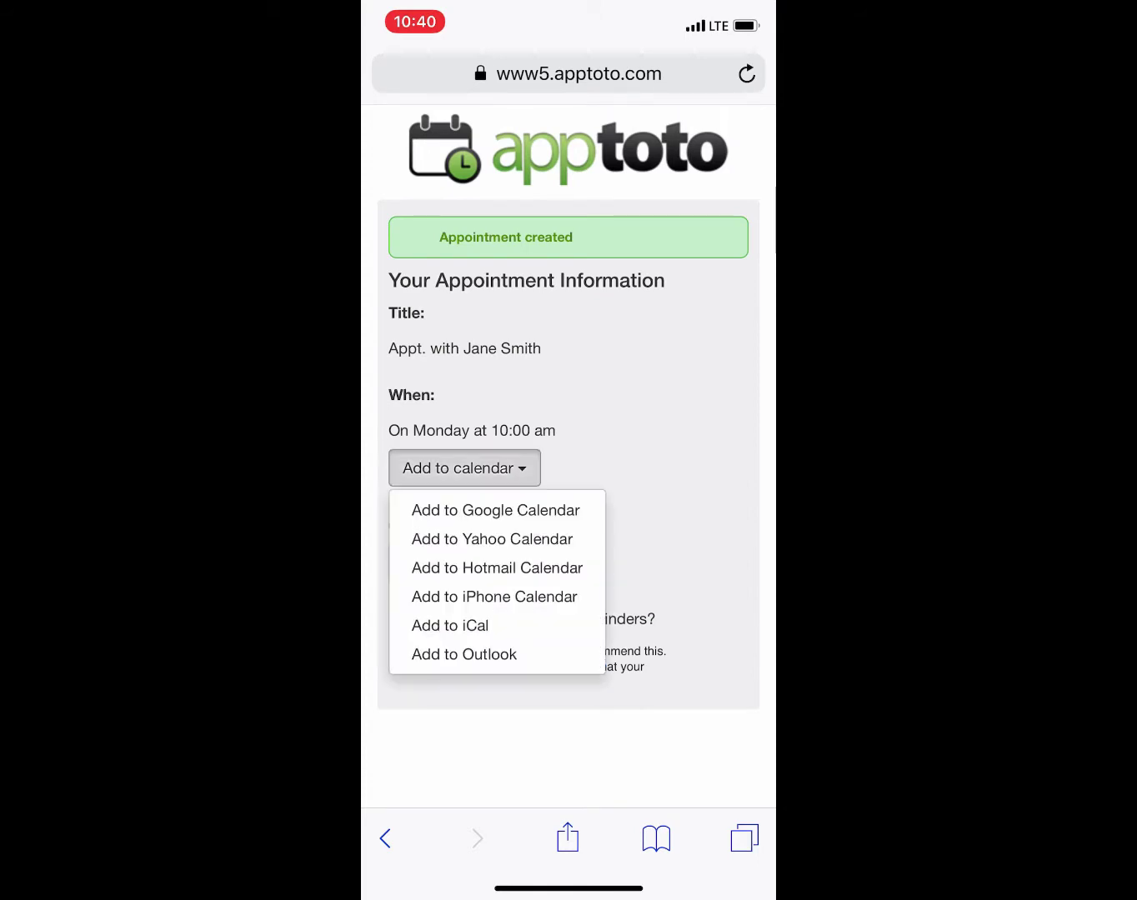
pyautogui.click(489, 510)
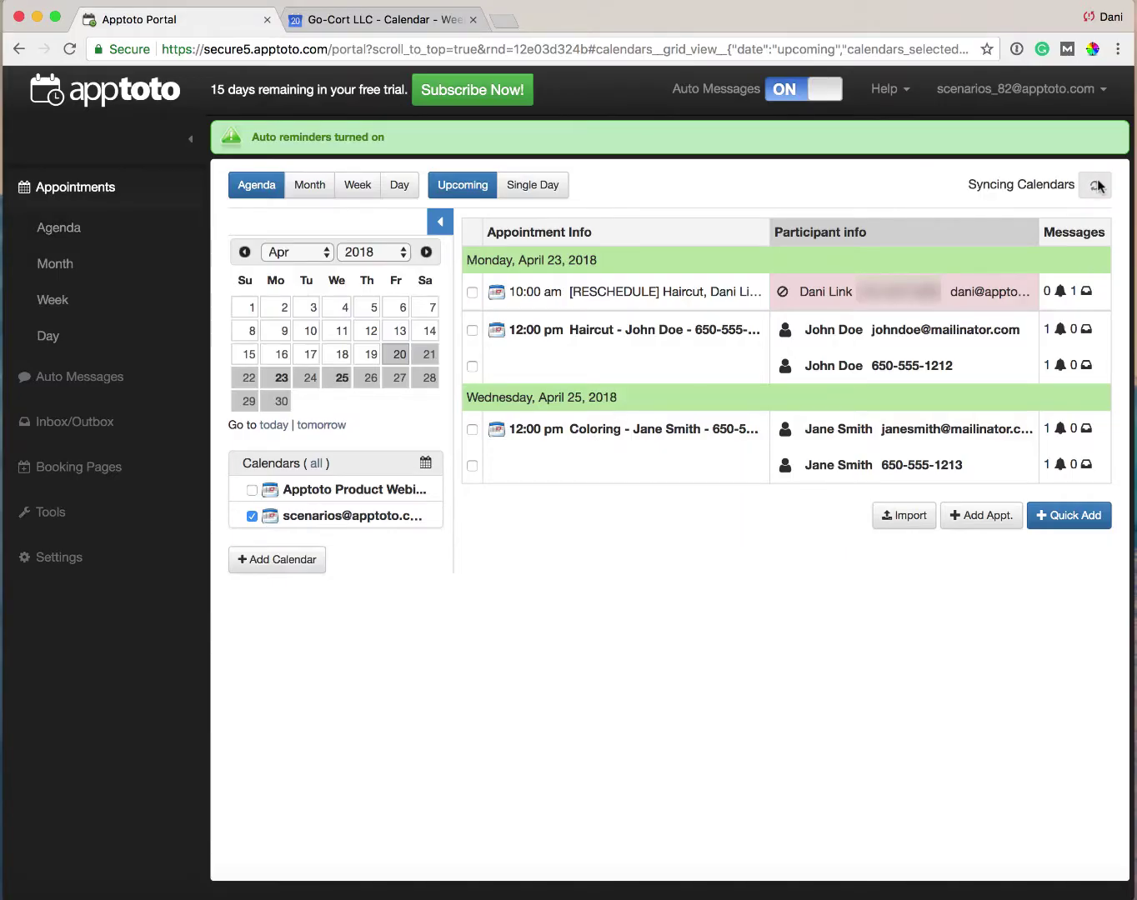
# Refresh the Agenda view to show the new Monday, April 23 10:00 am booking.
pyautogui.click(1100, 185)
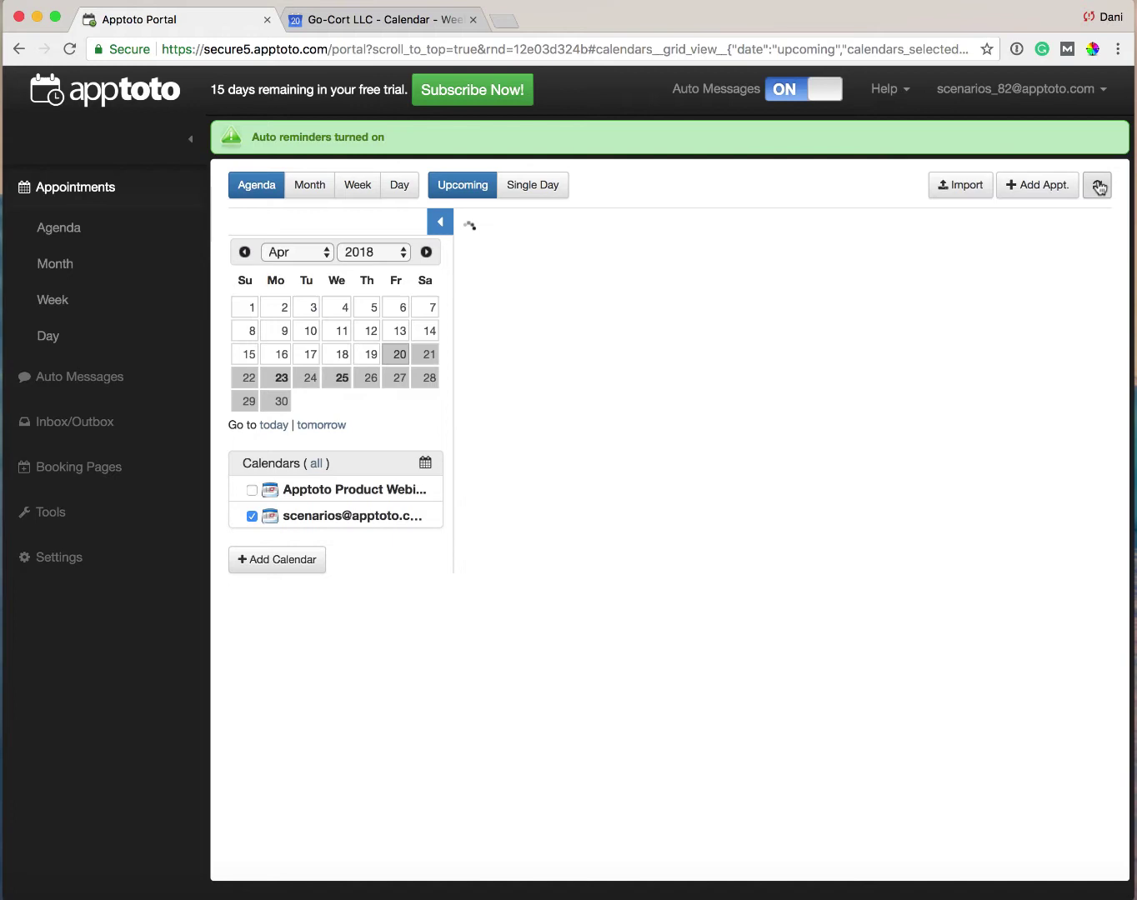